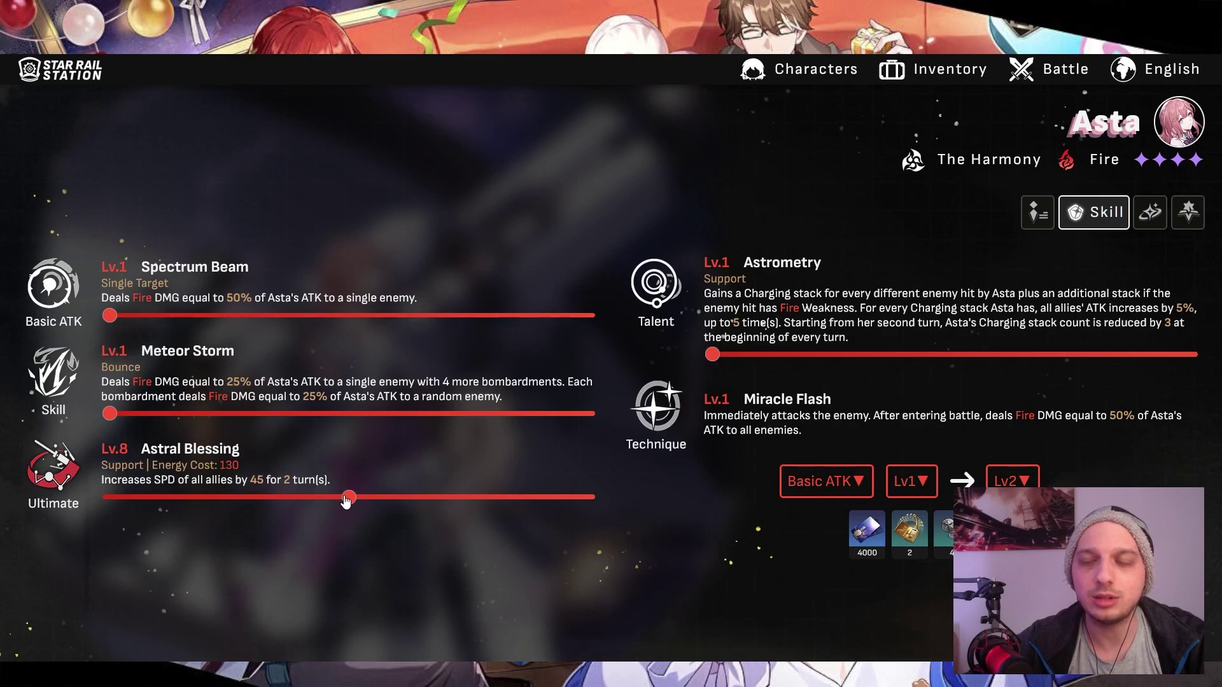
# Examine the energy cost of Asta's Astral Blessing ultimate
pyautogui.moveTo(218, 465); pyautogui.dragTo(237, 465)
pyautogui.click(221, 465)
pyautogui.click(237, 462)
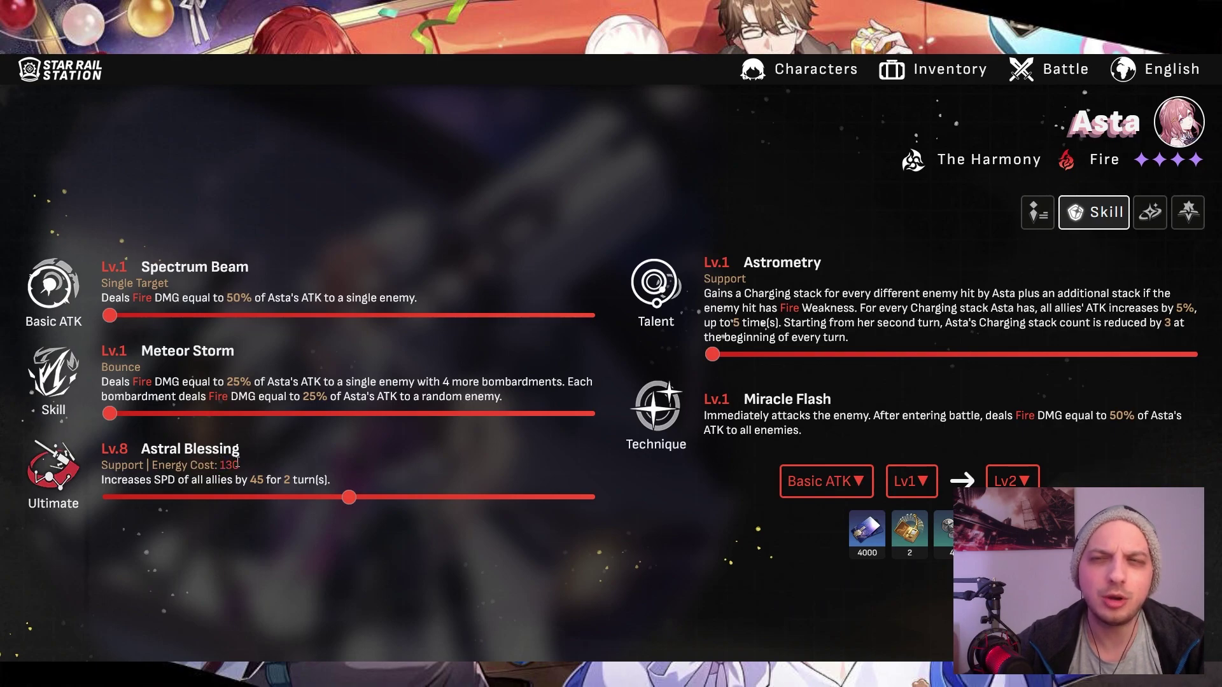
pyautogui.doubleClick(230, 465)
pyautogui.click(237, 464)
pyautogui.doubleClick(230, 465)
pyautogui.click(265, 463)
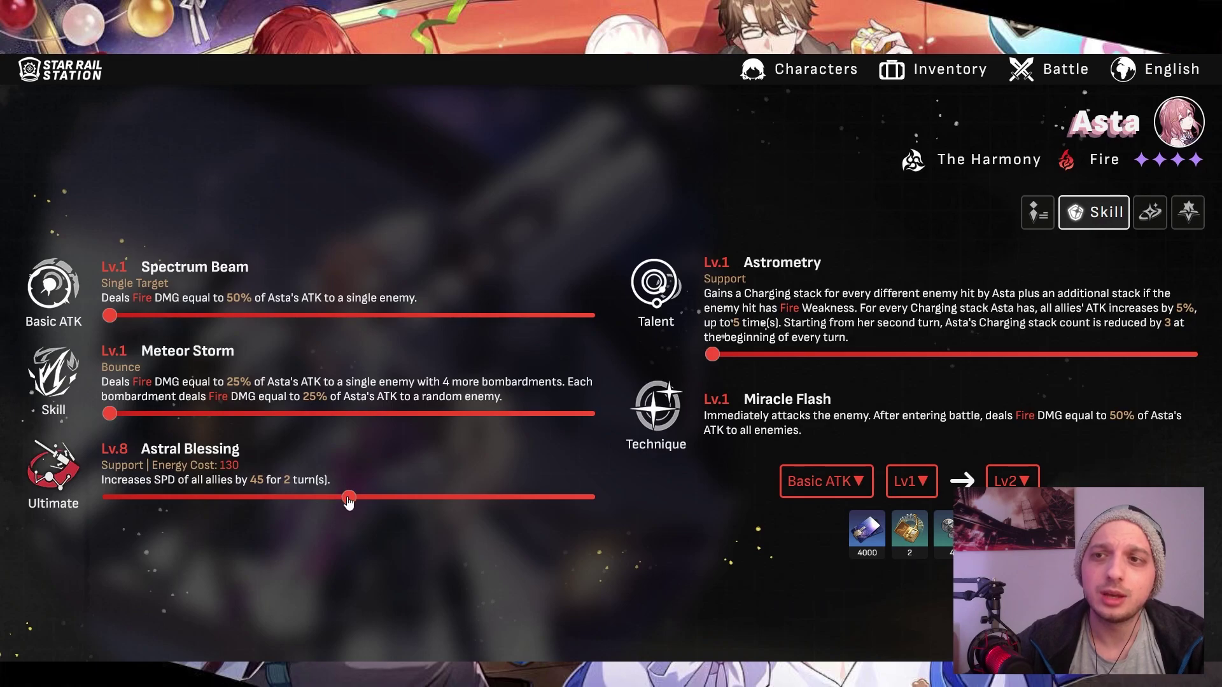
# Compare the SPD boost of Asta's Astral Blessing at levels 7 and 8
pyautogui.moveTo(348, 501); pyautogui.dragTo(323, 498)
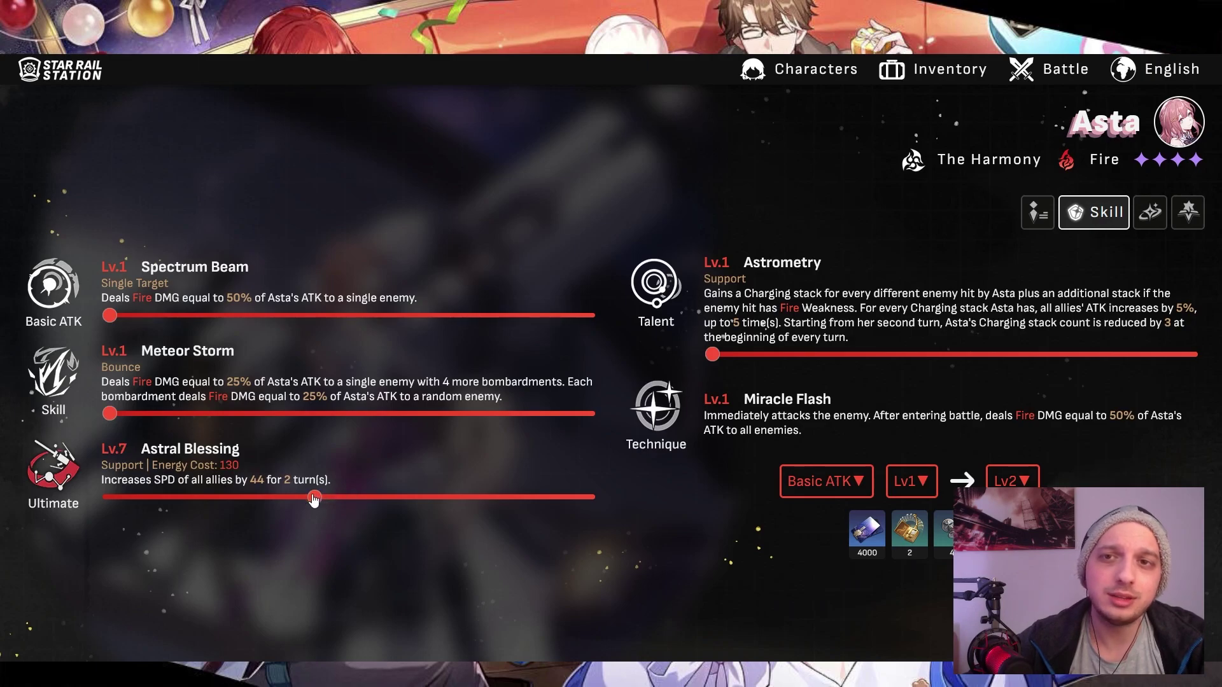
pyautogui.moveTo(316, 498); pyautogui.dragTo(351, 498)
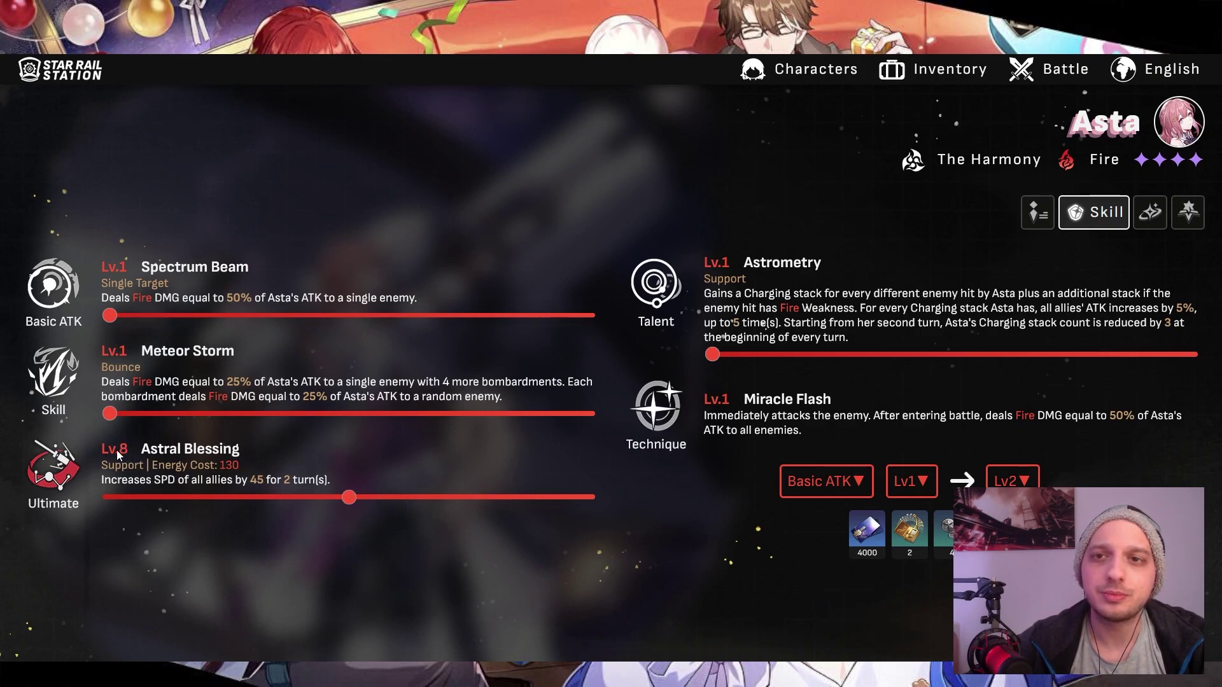
pyautogui.moveTo(202, 480); pyautogui.dragTo(304, 479)
pyautogui.doubleClick(256, 479)
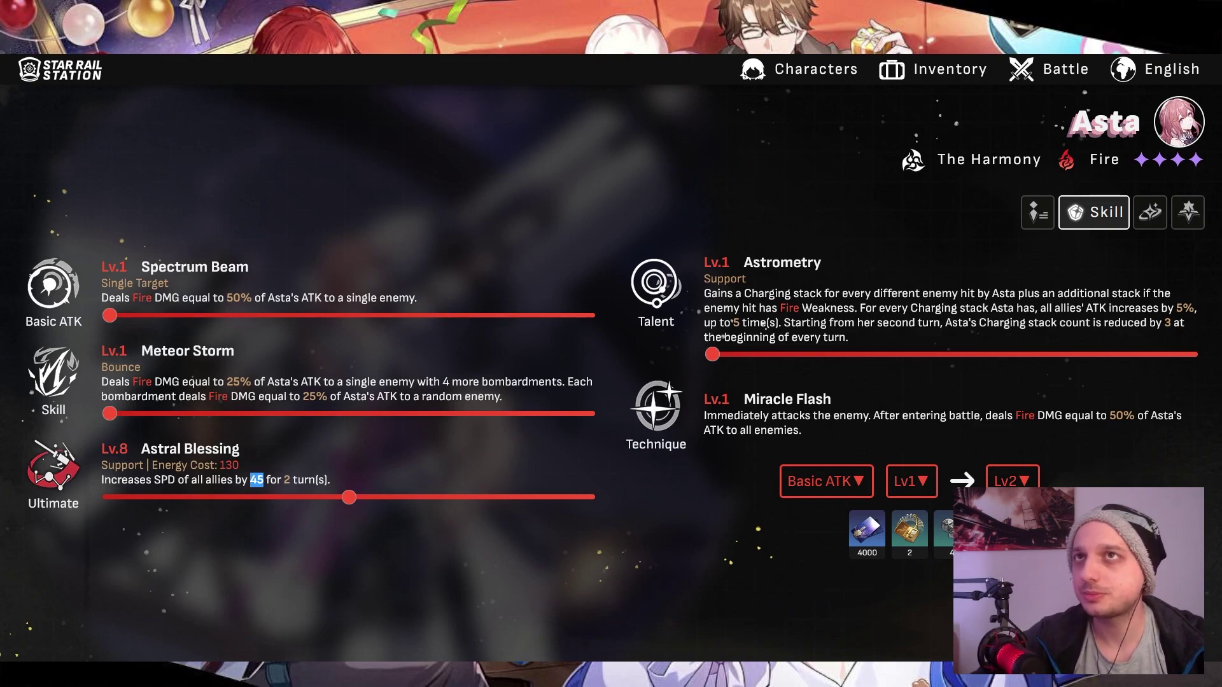
# Switch to the Prydwen.gg team builder and set the custom speed to 188 for Seele and 182 for Tingyun
pyautogui.hotkey('ctrl', 'Tab')
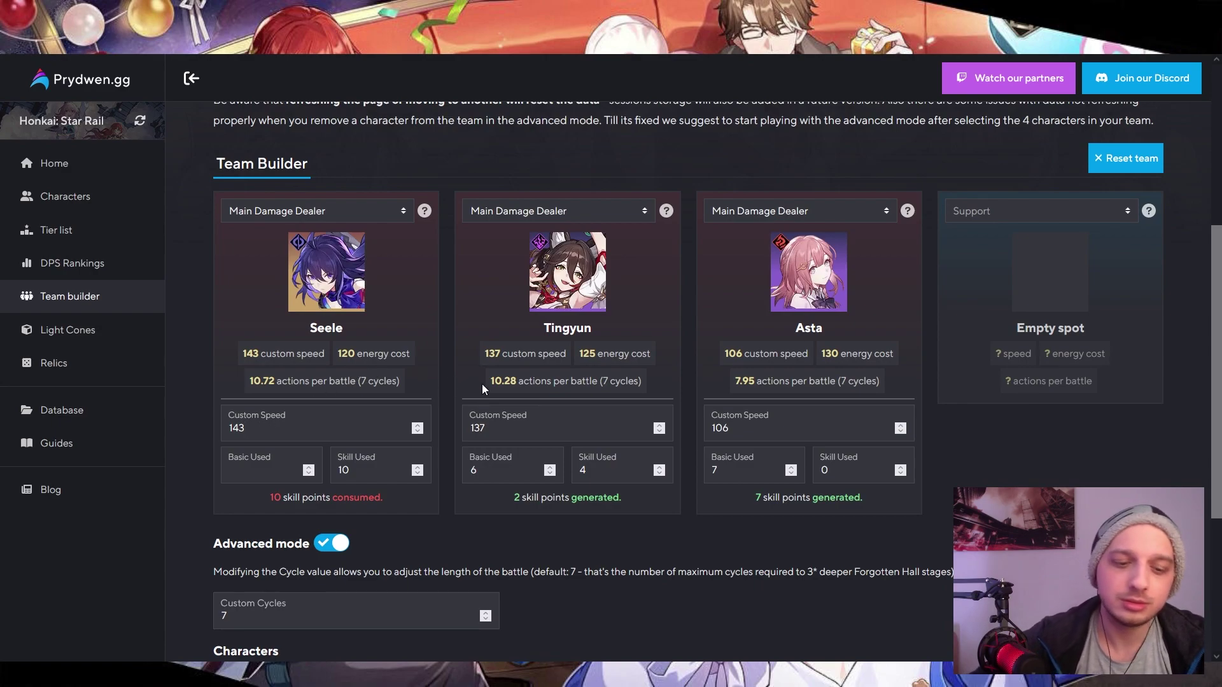
pyautogui.press('BackSpace')
pyautogui.press('BackSpace')
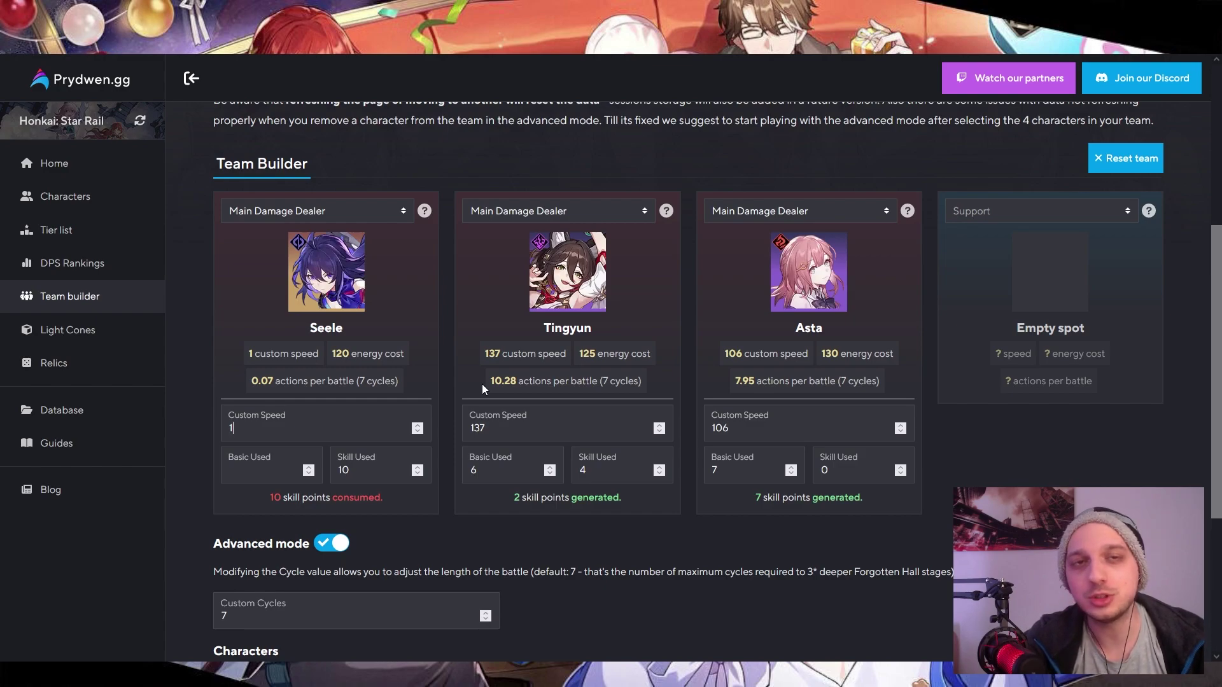
pyautogui.write('88')
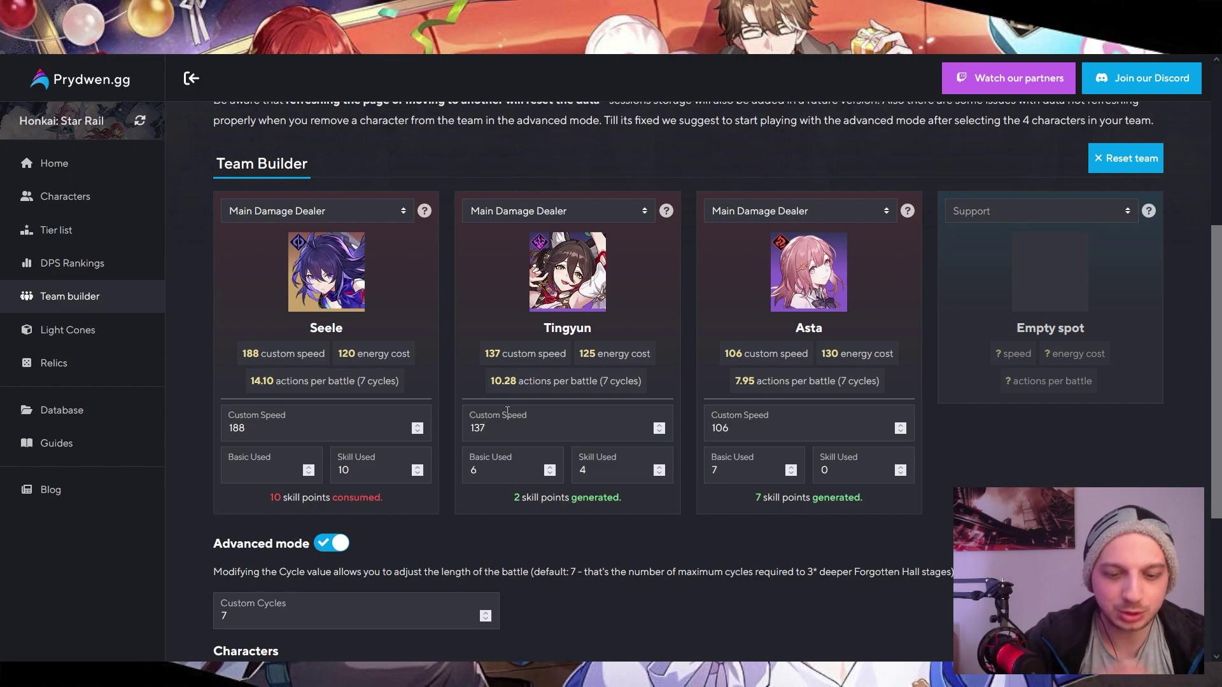
pyautogui.press('BackSpace')
pyautogui.press('BackSpace')
pyautogui.press('BackSpace')
pyautogui.write('182')
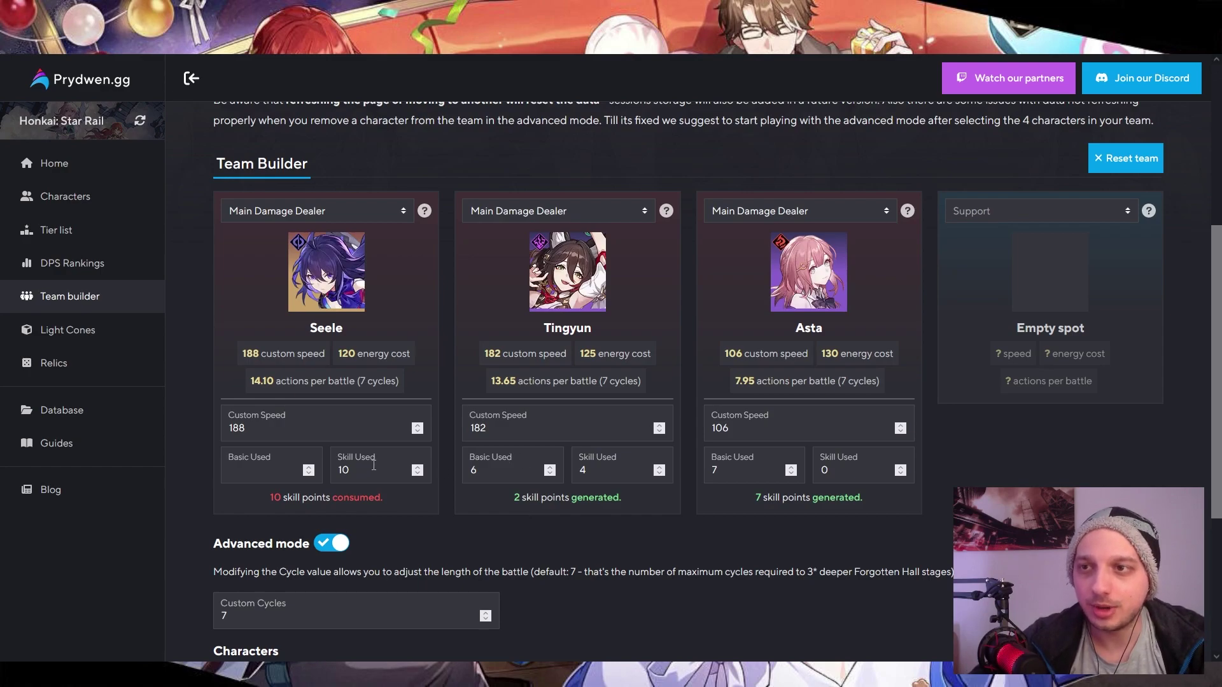
# Set Seele's skill uses to 14, and give Tingyun 5 skill uses and 8 basic uses
pyautogui.press('BackSpace')
pyautogui.write('4')
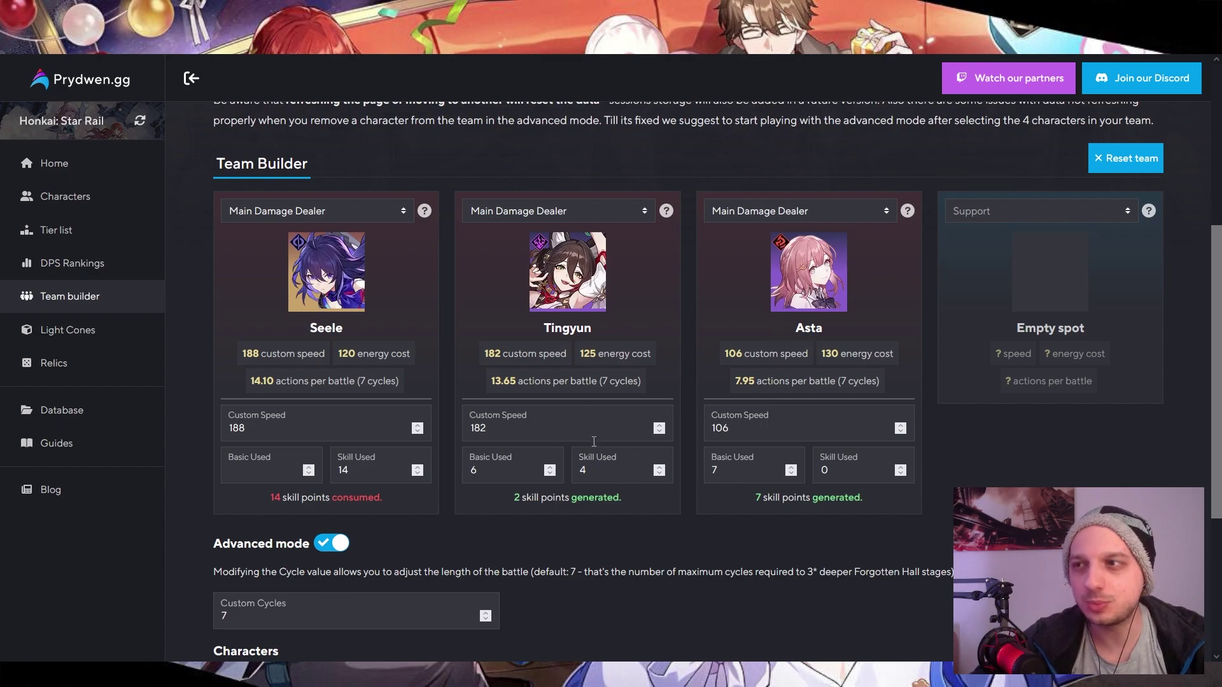
pyautogui.click(520, 462)
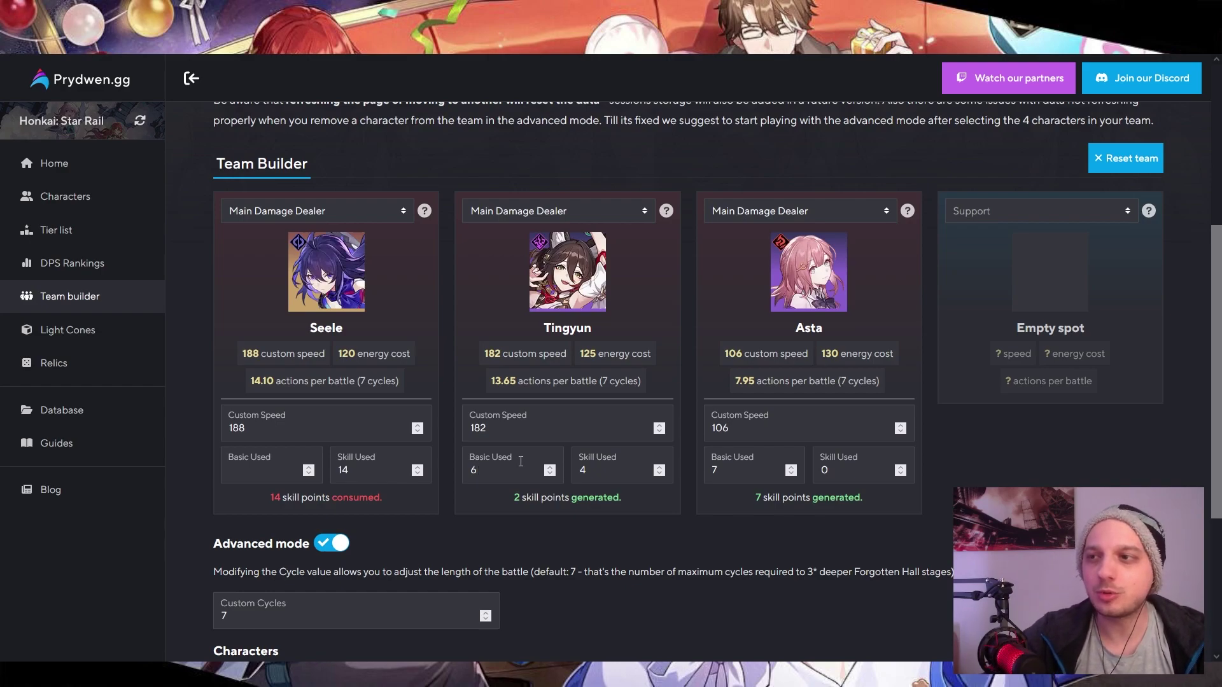
pyautogui.press('BackSpace')
pyautogui.write('5')
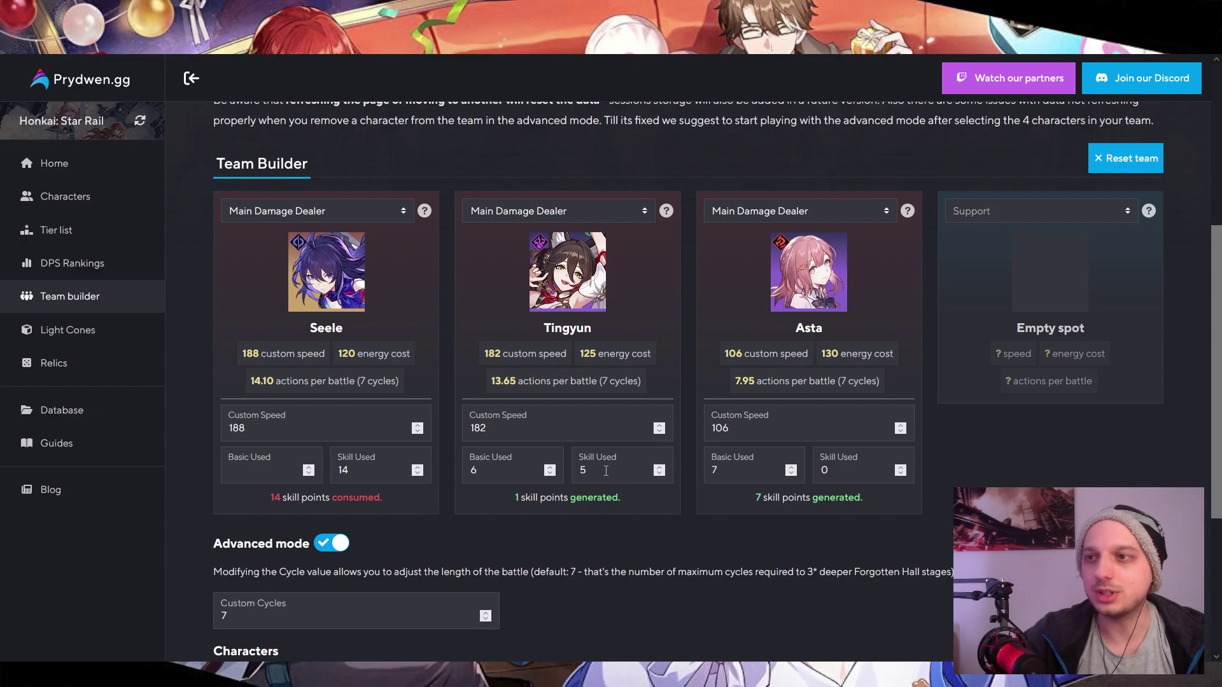
pyautogui.hotkey('shift', 'Tab')
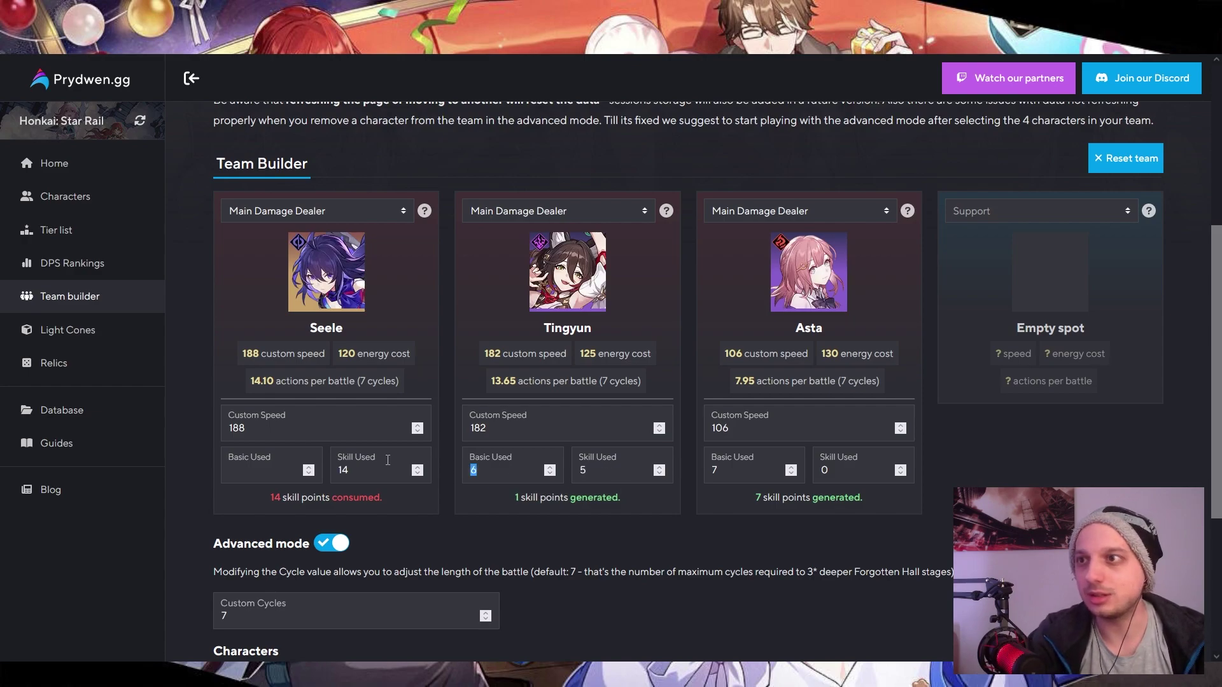
pyautogui.write('8')
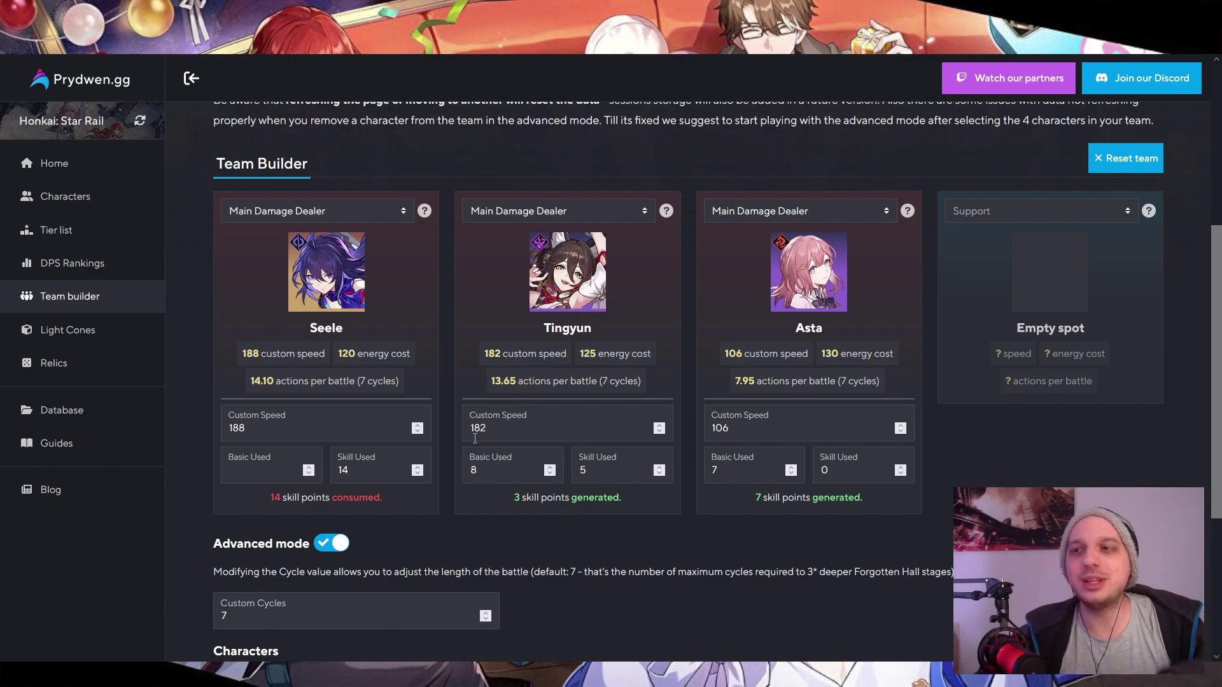
# Set Asta's custom speed to 151
pyautogui.moveTo(717, 427); pyautogui.dragTo(735, 429)
pyautogui.write('51')
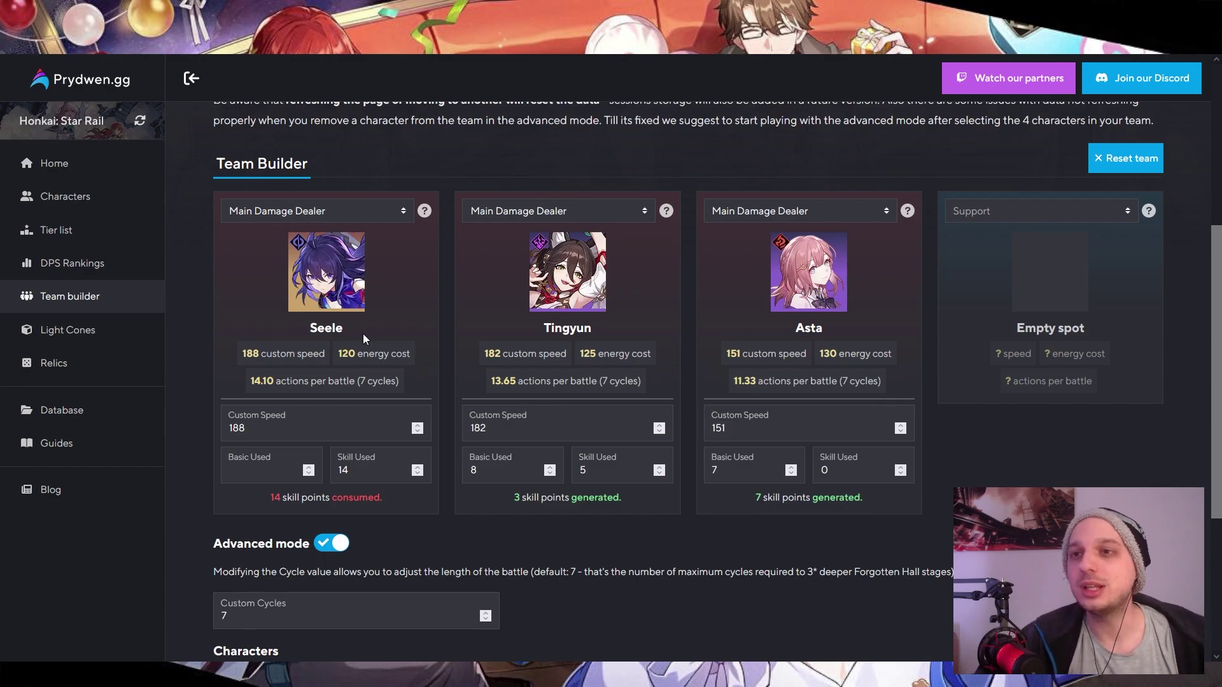
pyautogui.doubleClick(331, 468)
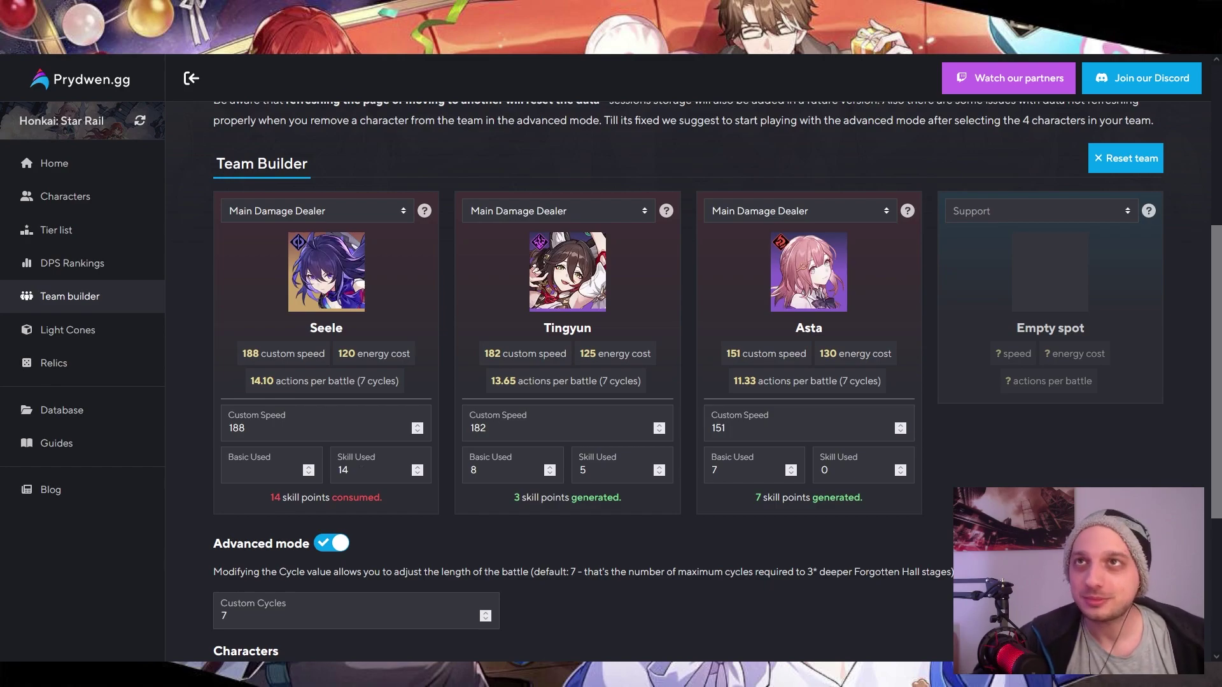
# Switch to Seele's page on Star Rail Station and look through her traces, eidolons and base stats
pyautogui.hotkey('ctrl', 'Tab')
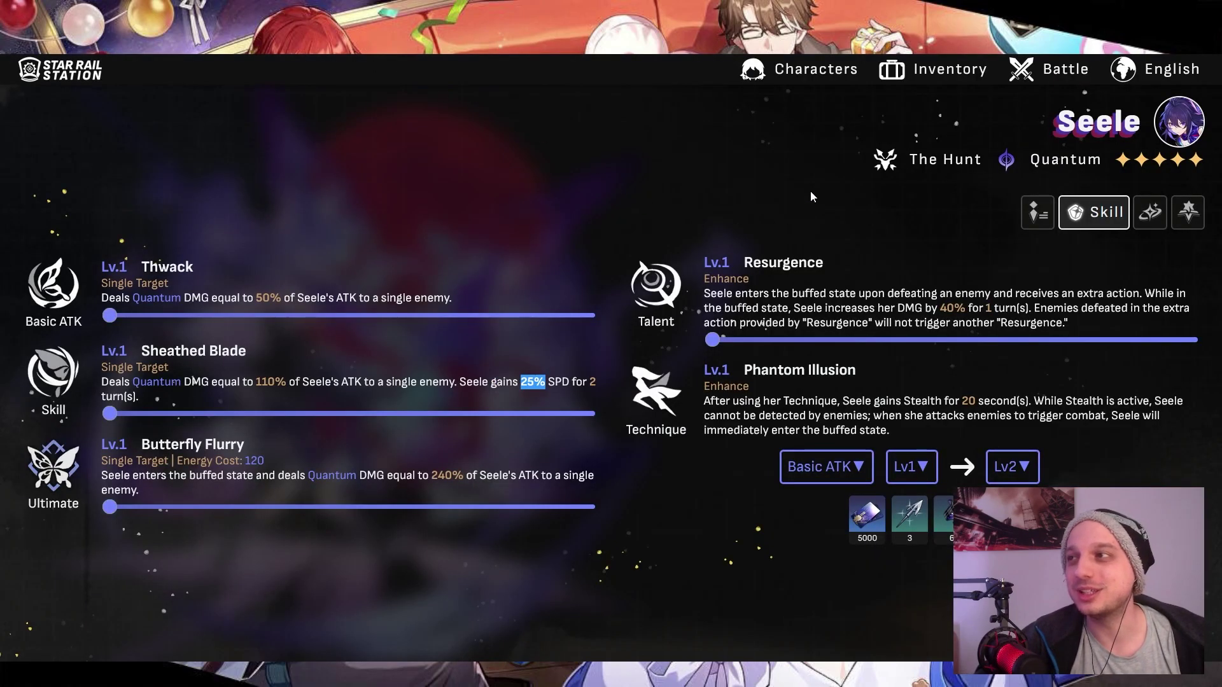
pyautogui.click(1149, 212)
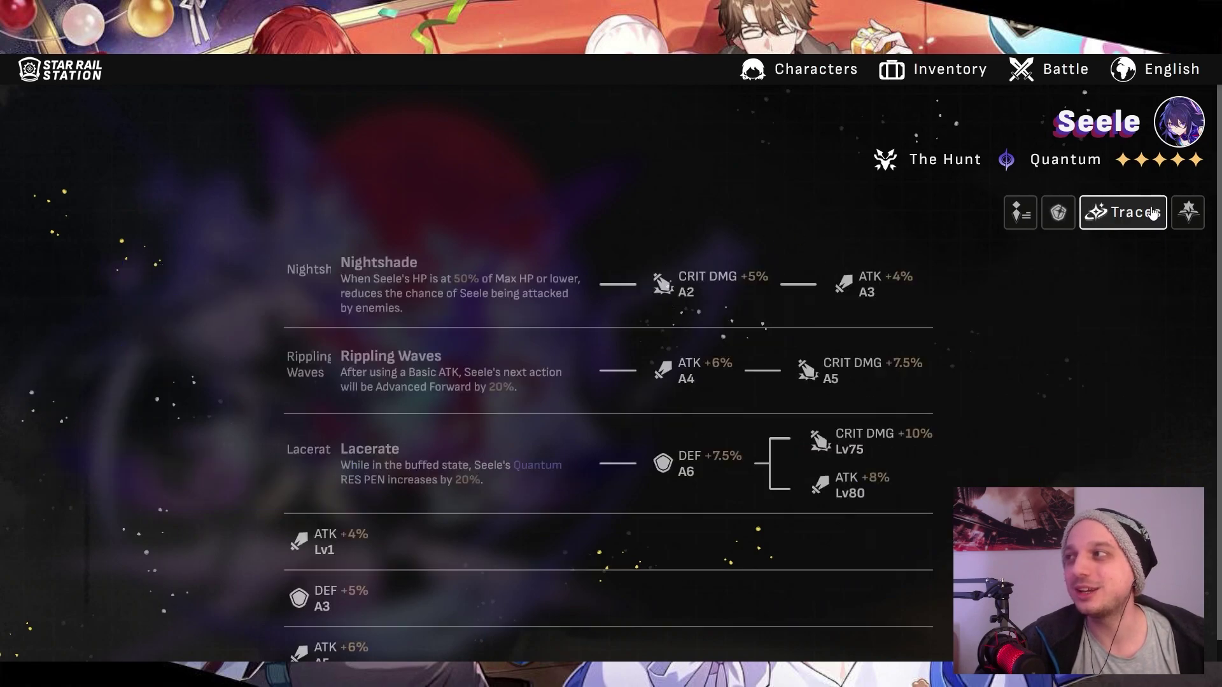
pyautogui.click(1177, 212)
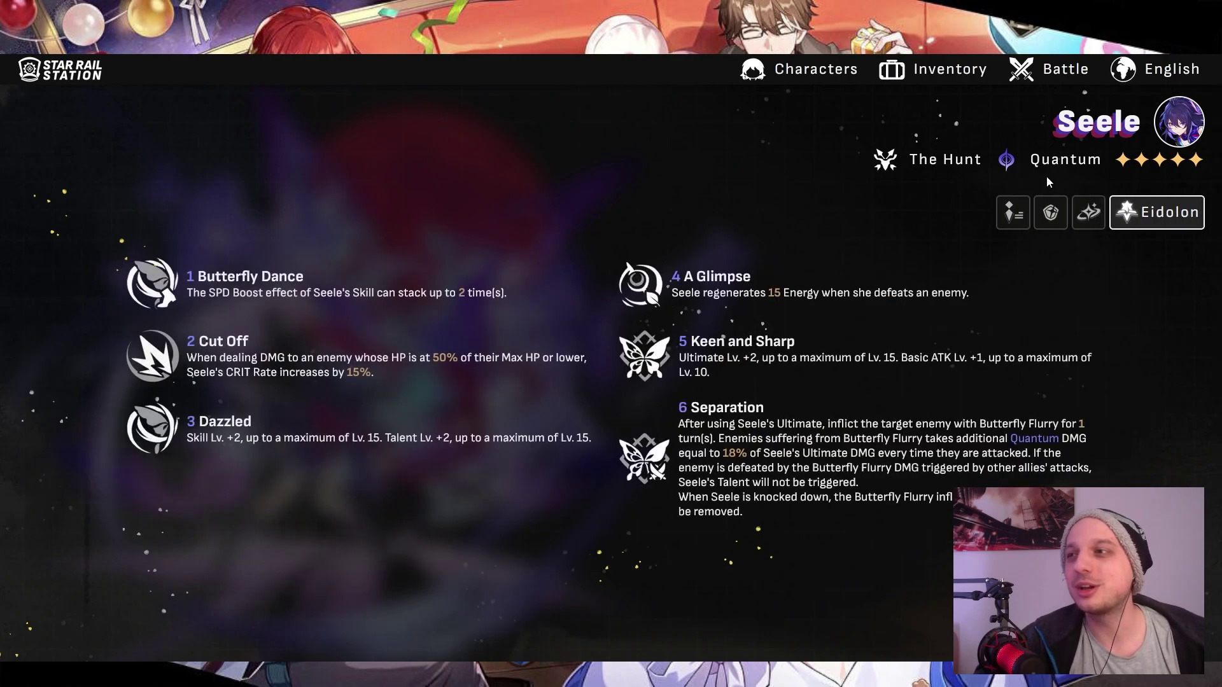
pyautogui.click(1048, 214)
pyautogui.click(1027, 215)
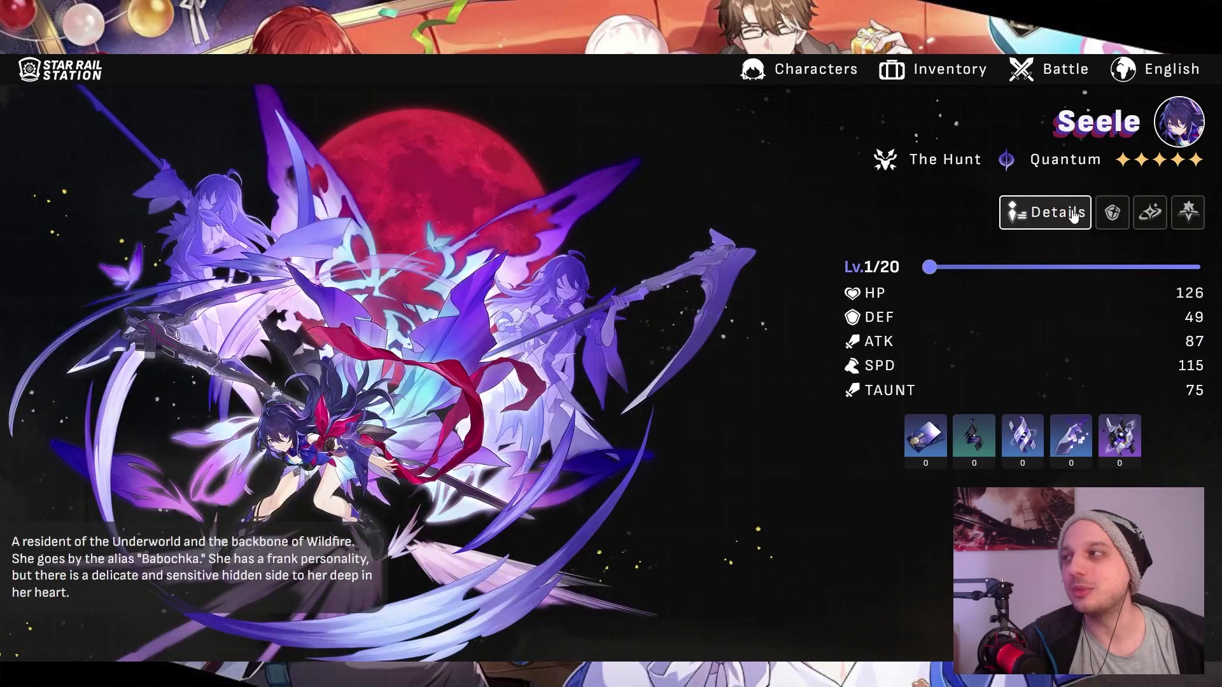
pyautogui.click(1140, 215)
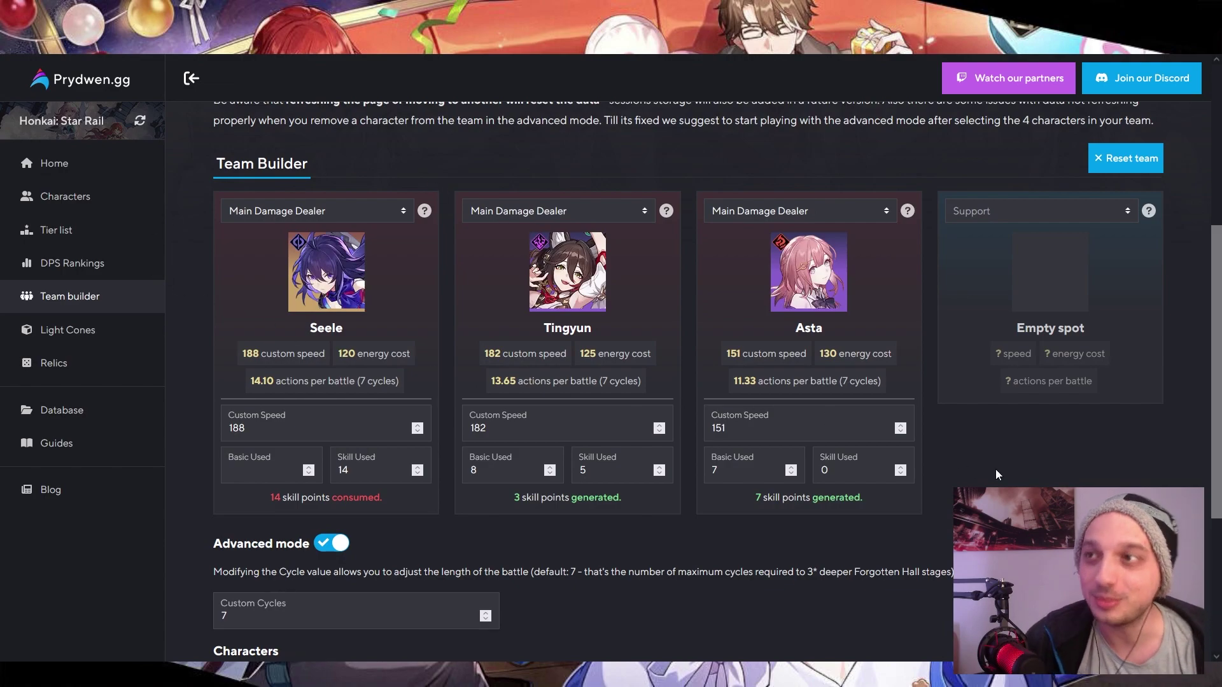
# Return to the Prydwen.gg team builder and check Tingyun's skill point balance
pyautogui.moveTo(550, 306)
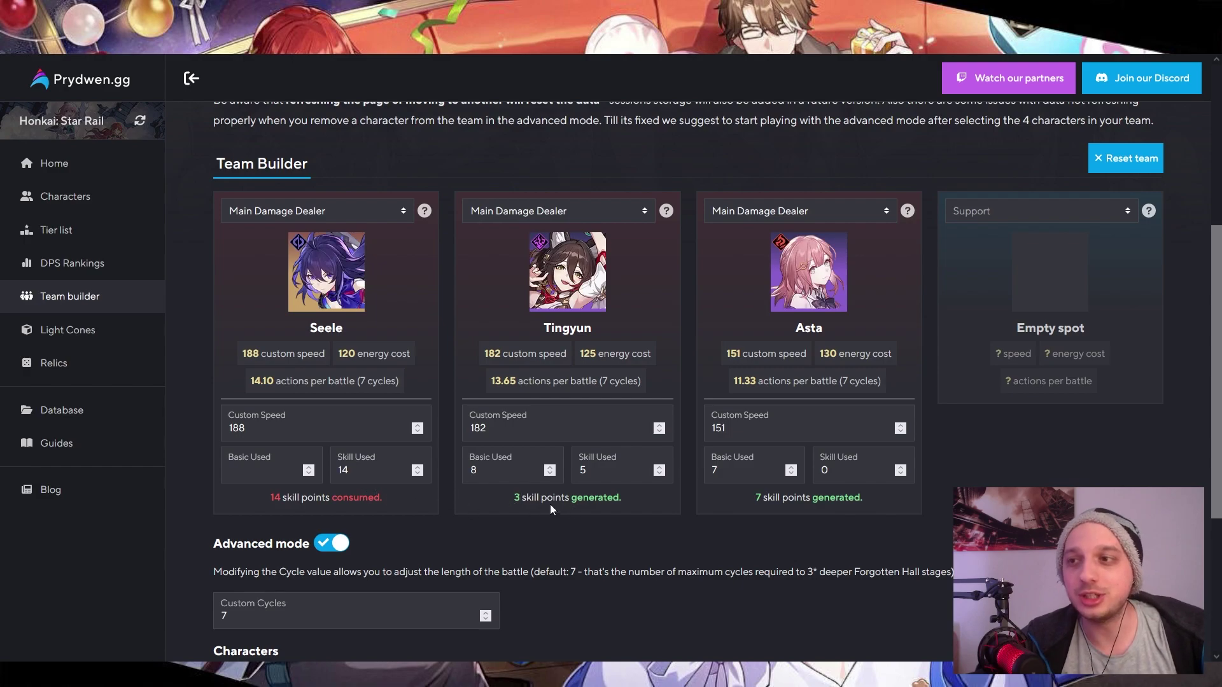
pyautogui.moveTo(514, 497); pyautogui.dragTo(605, 493)
pyautogui.click(897, 509)
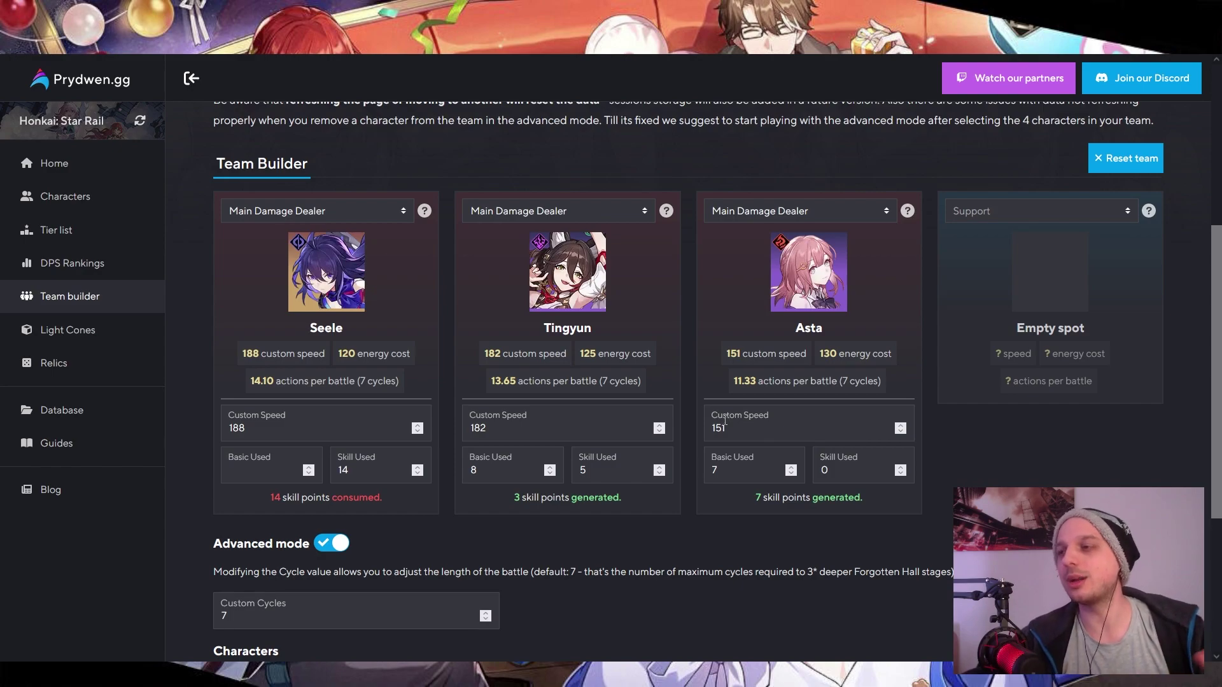
# Set Asta's skill uses to 11 and clear her basic uses
pyautogui.doubleClick(733, 469)
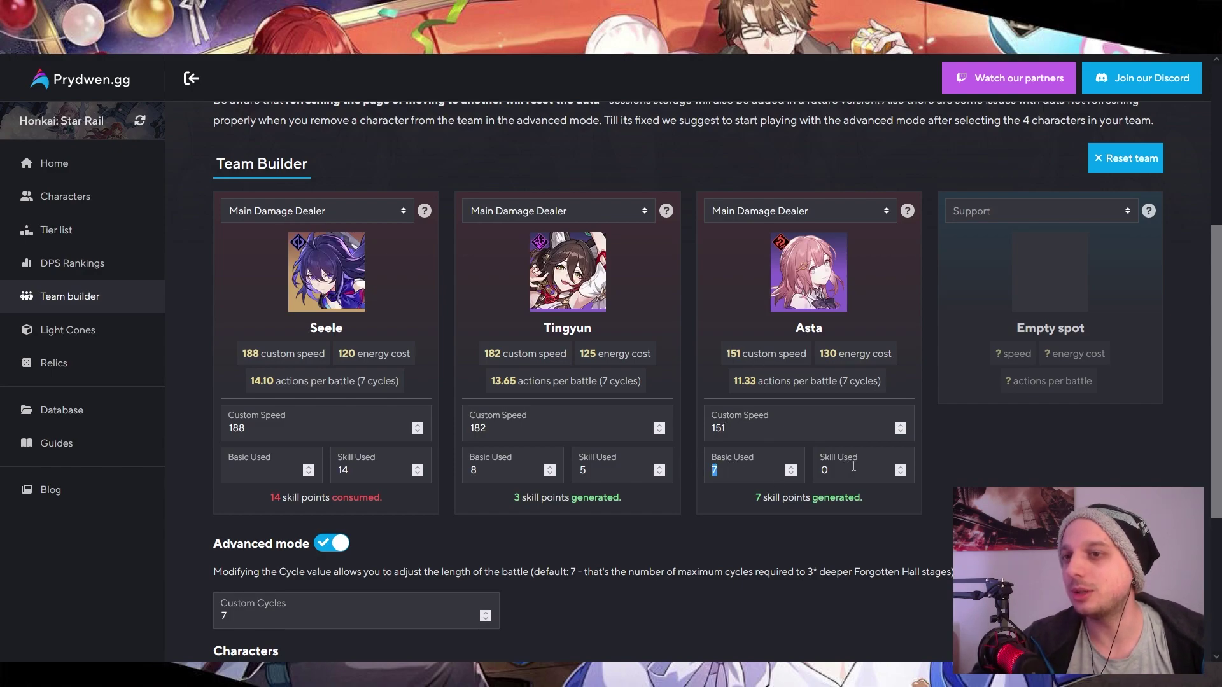
pyautogui.click(779, 458)
pyautogui.press('Tab')
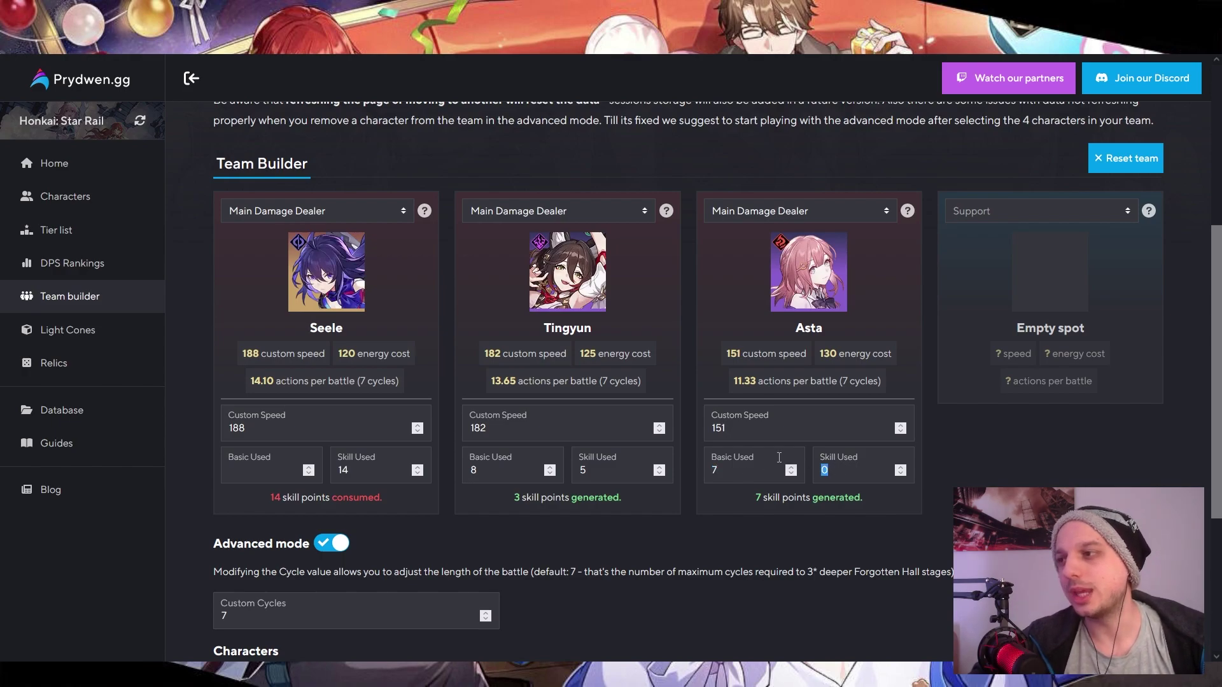
pyautogui.write('11')
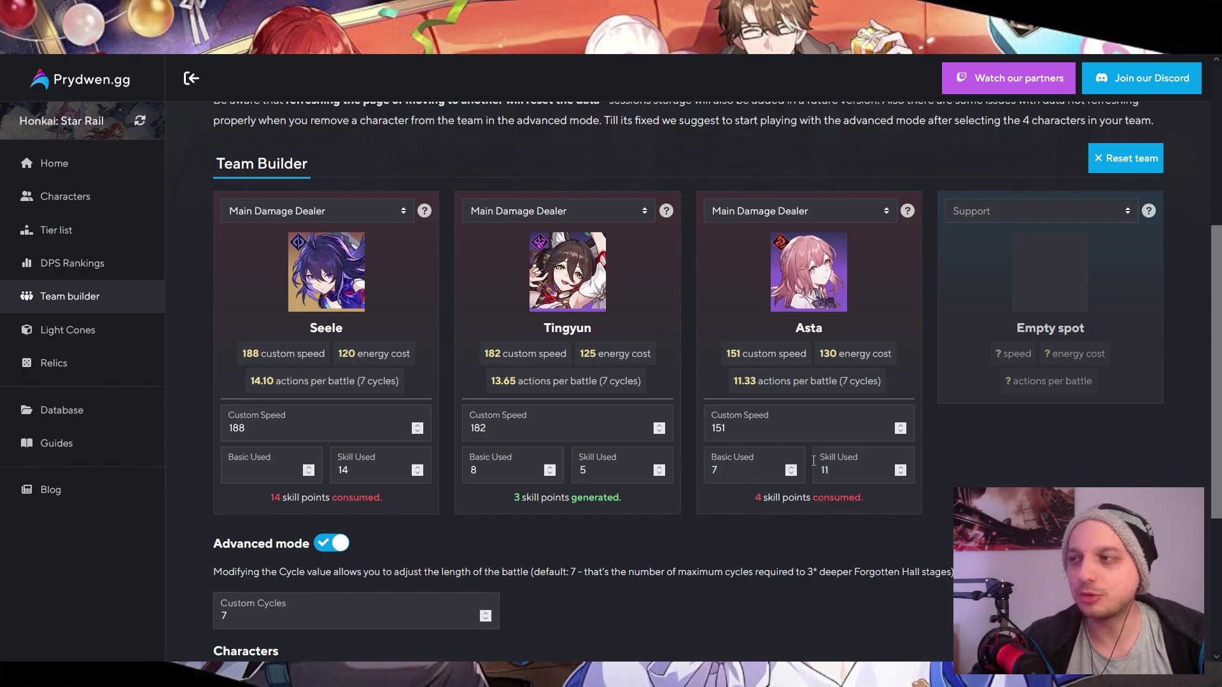
pyautogui.press('BackSpace')
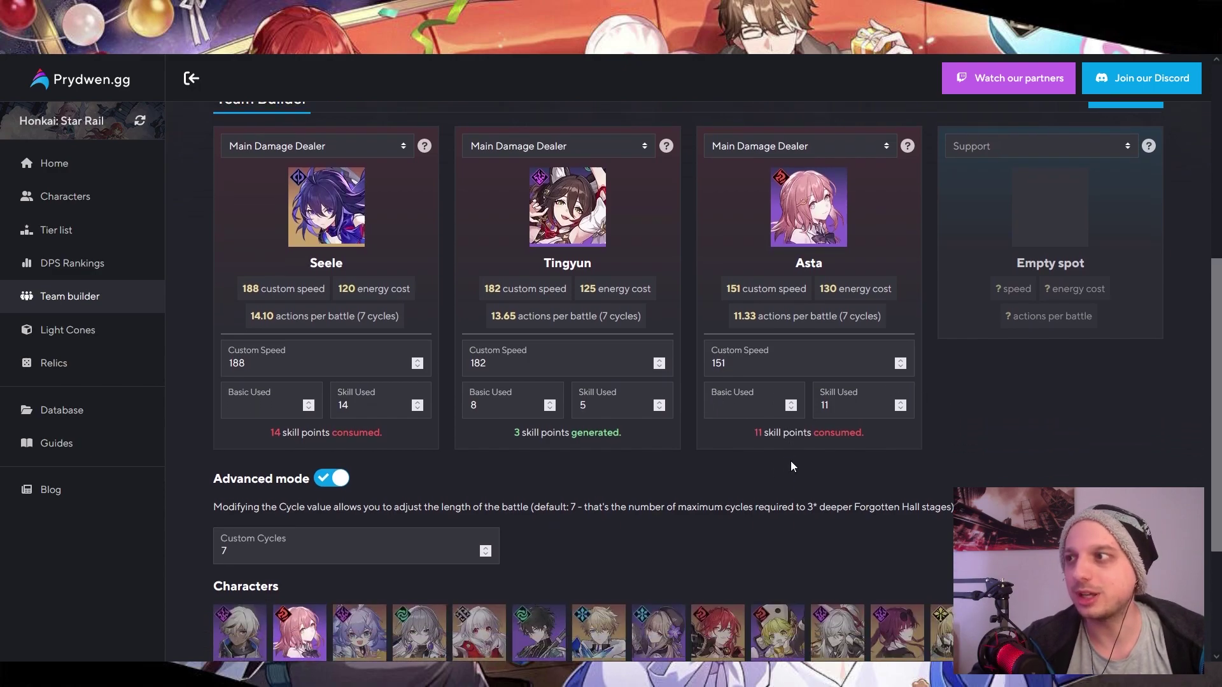
# Add Natasha to the empty fourth spot of the team
pyautogui.scroll(-3, 792, 466)
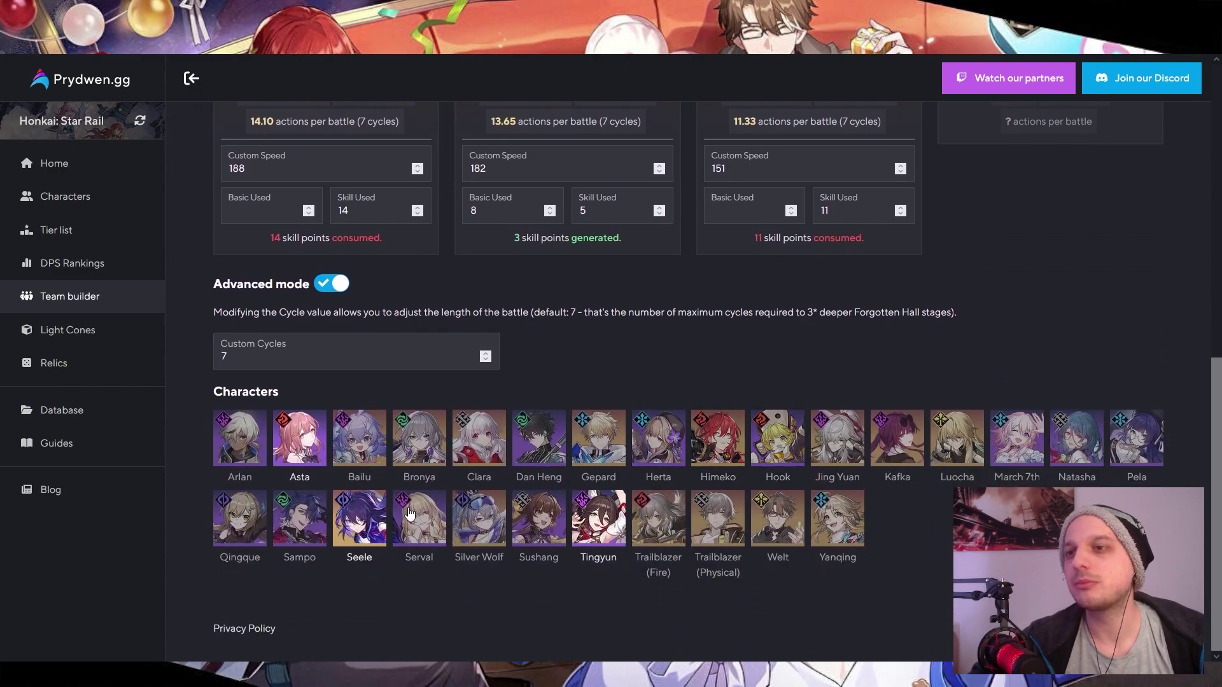
pyautogui.scroll(2, 540, 516)
pyautogui.scroll(-1, 541, 516)
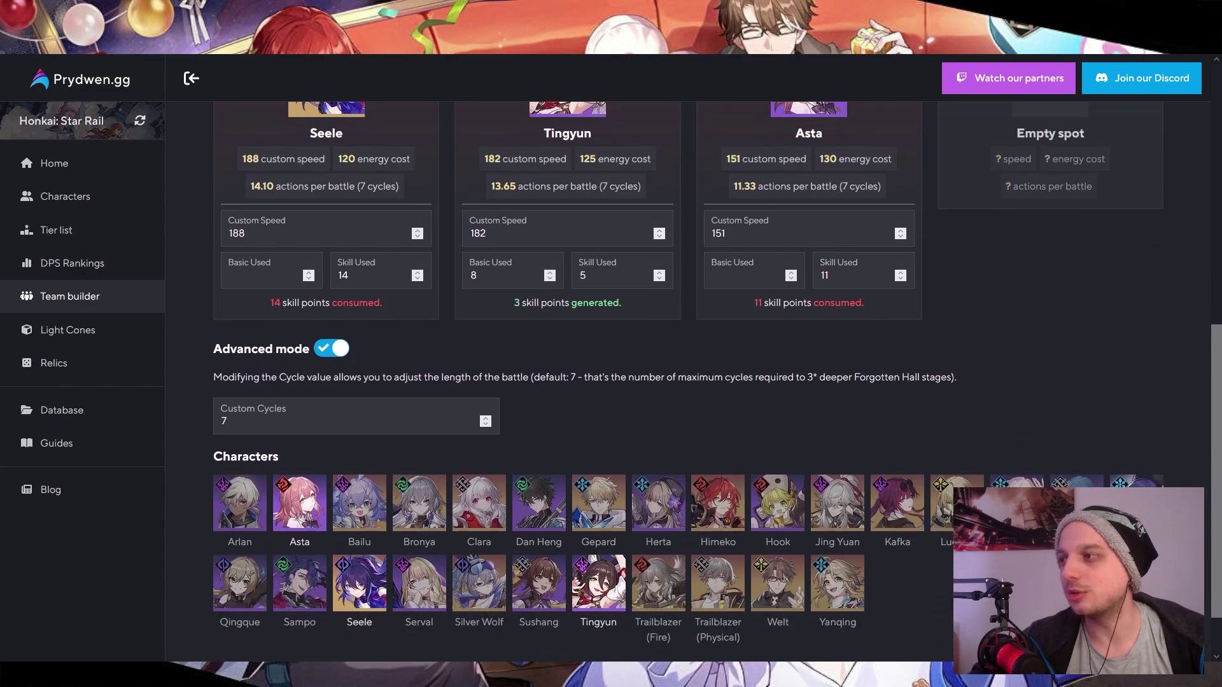
pyautogui.click(1136, 506)
pyautogui.scroll(3, 978, 419)
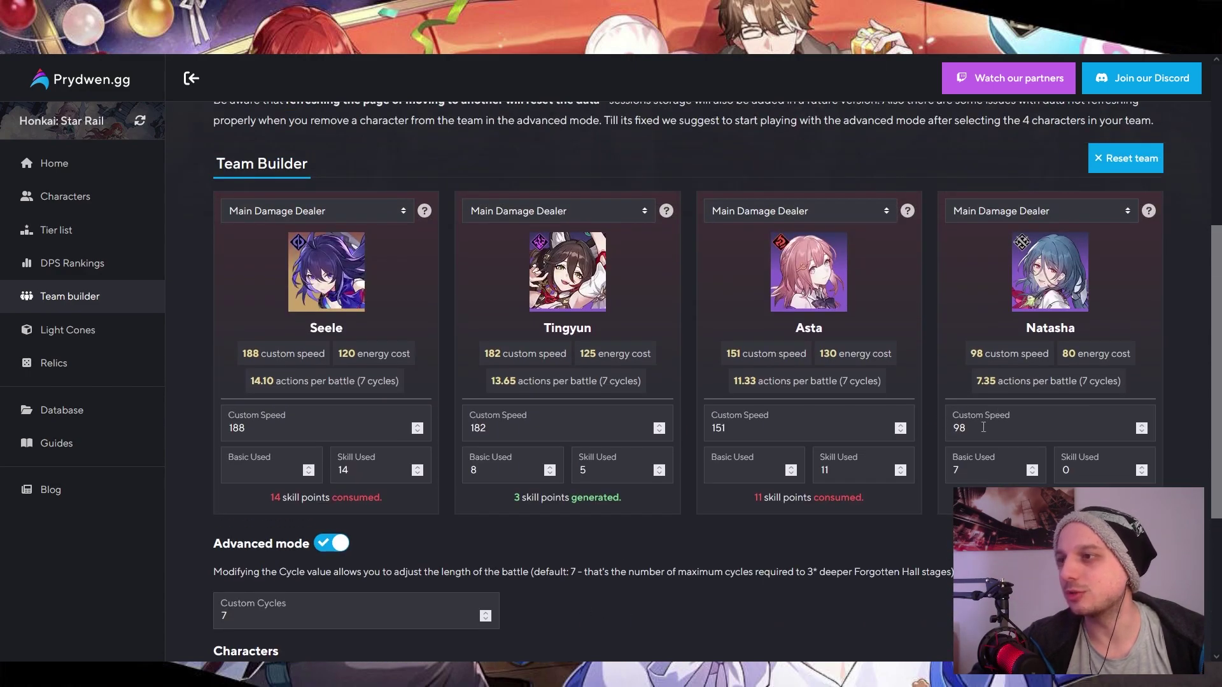
# Set Natasha's custom speed to 143 and her basic uses to 10
pyautogui.doubleClick(982, 427)
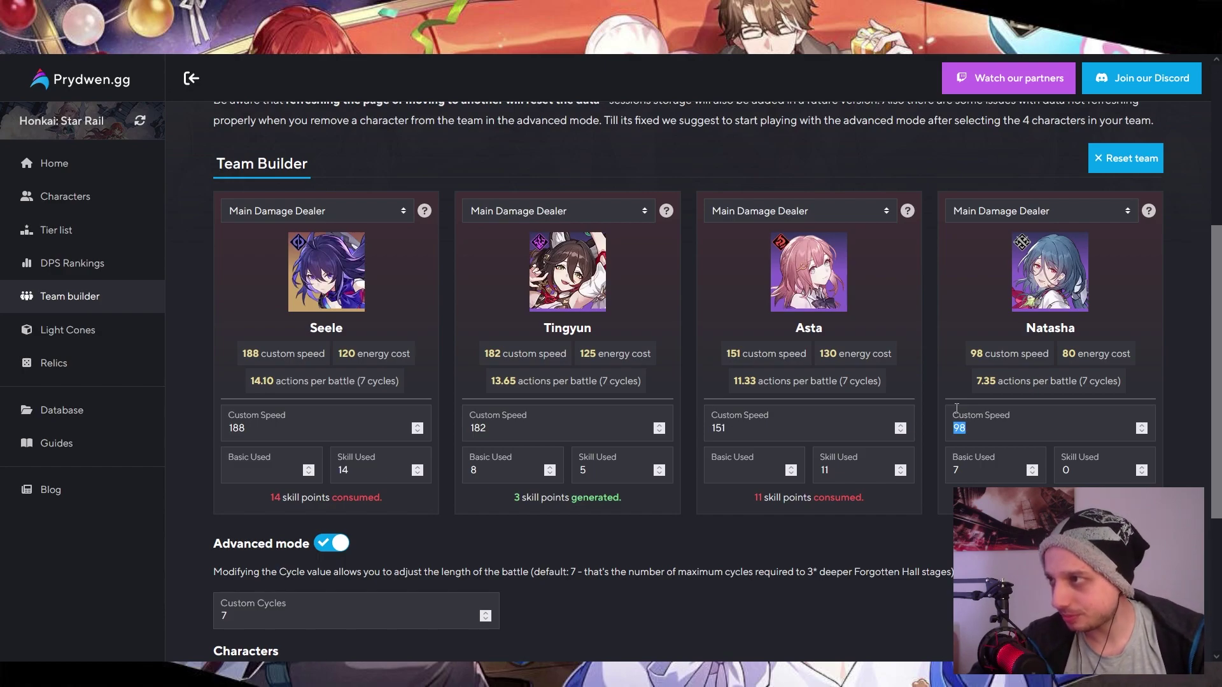
pyautogui.write('143')
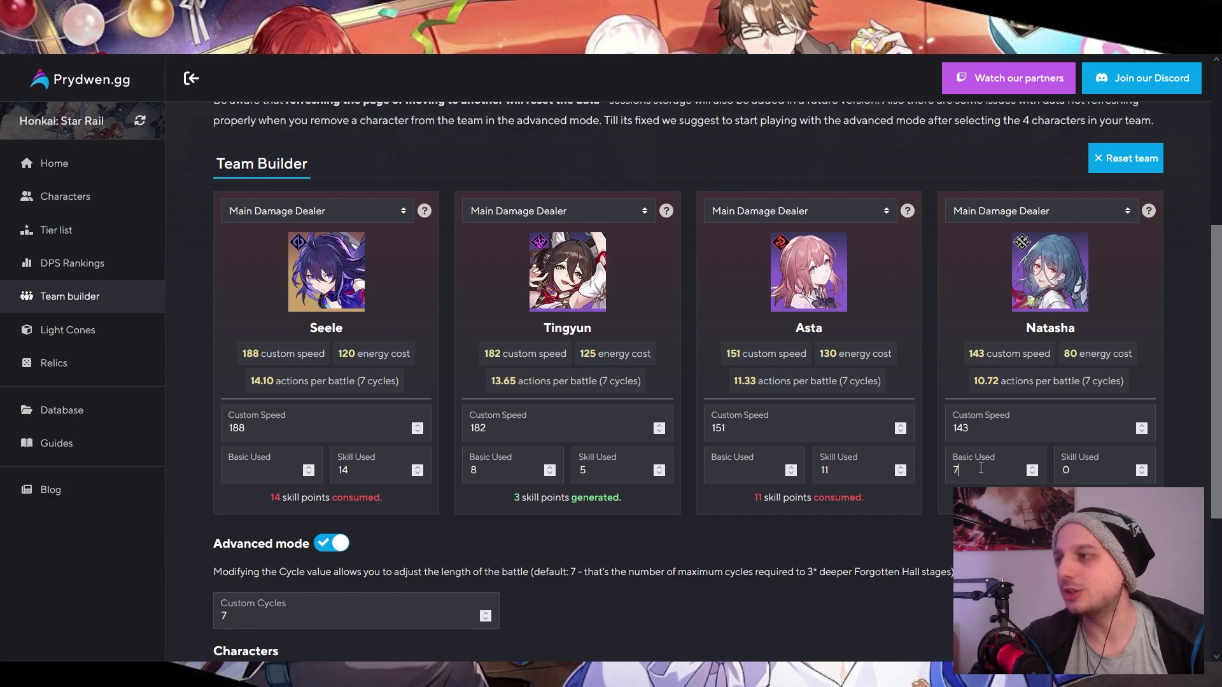
pyautogui.doubleClick(955, 469)
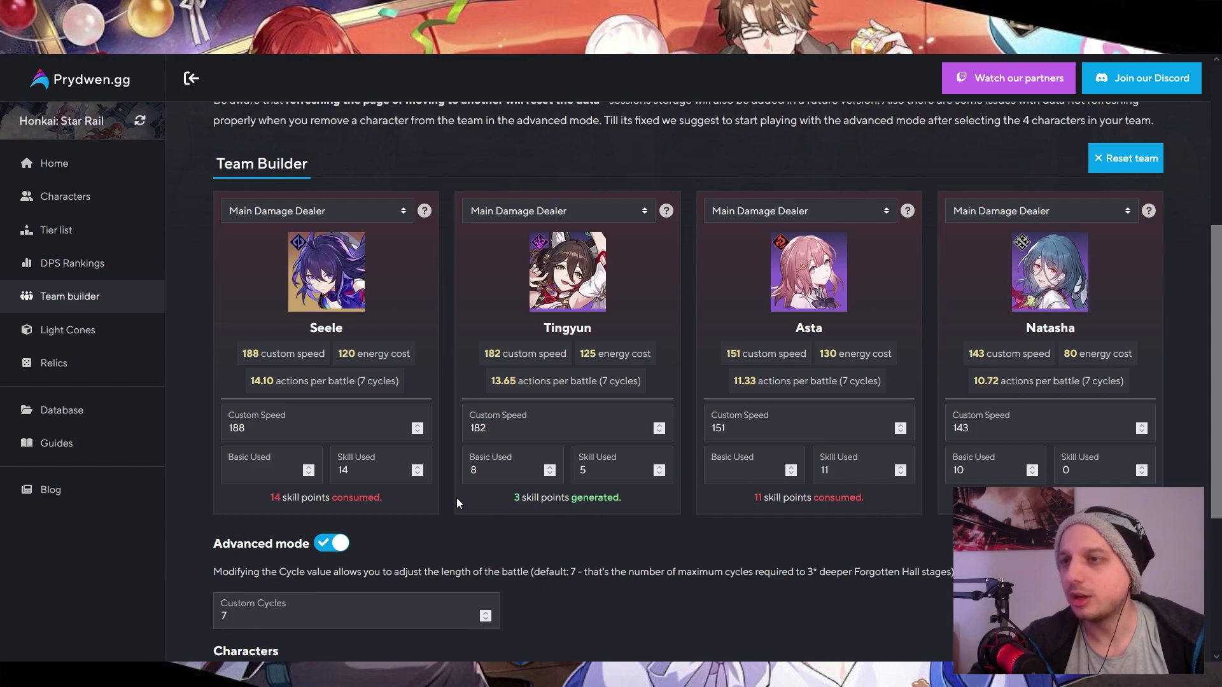
# Review the skill points generated and consumed by each of the four team members
pyautogui.moveTo(512, 496); pyautogui.dragTo(599, 497)
pyautogui.click(596, 498)
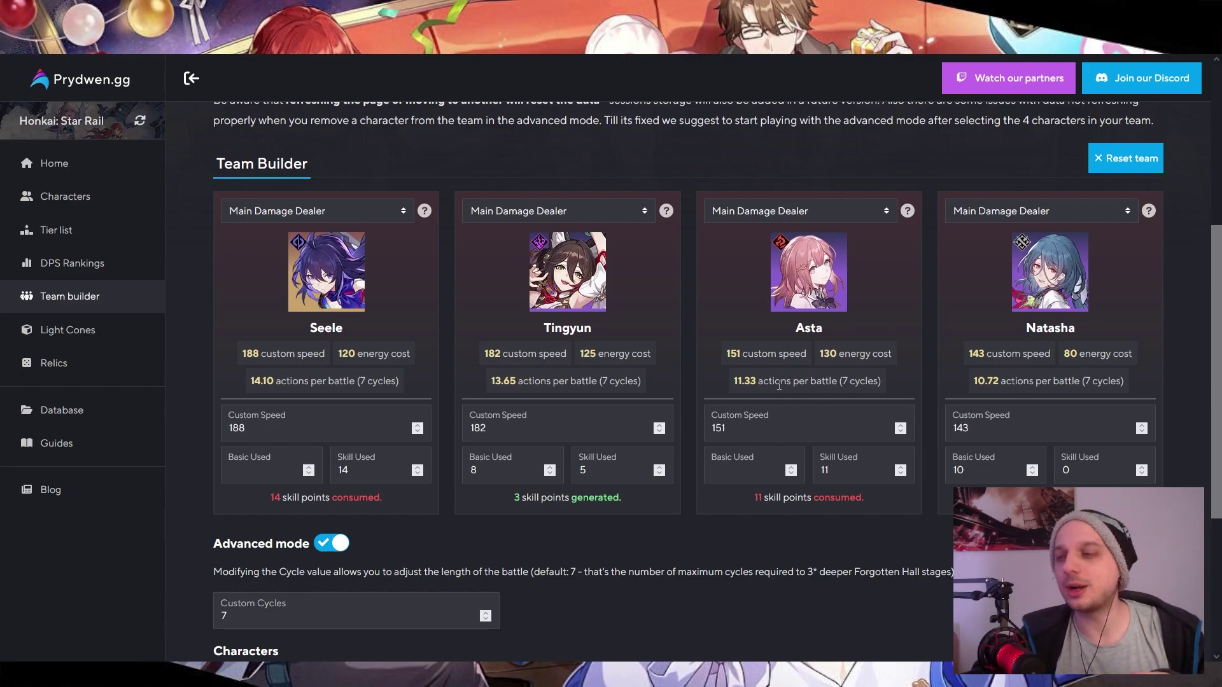
pyautogui.scroll(-1, 646, 453)
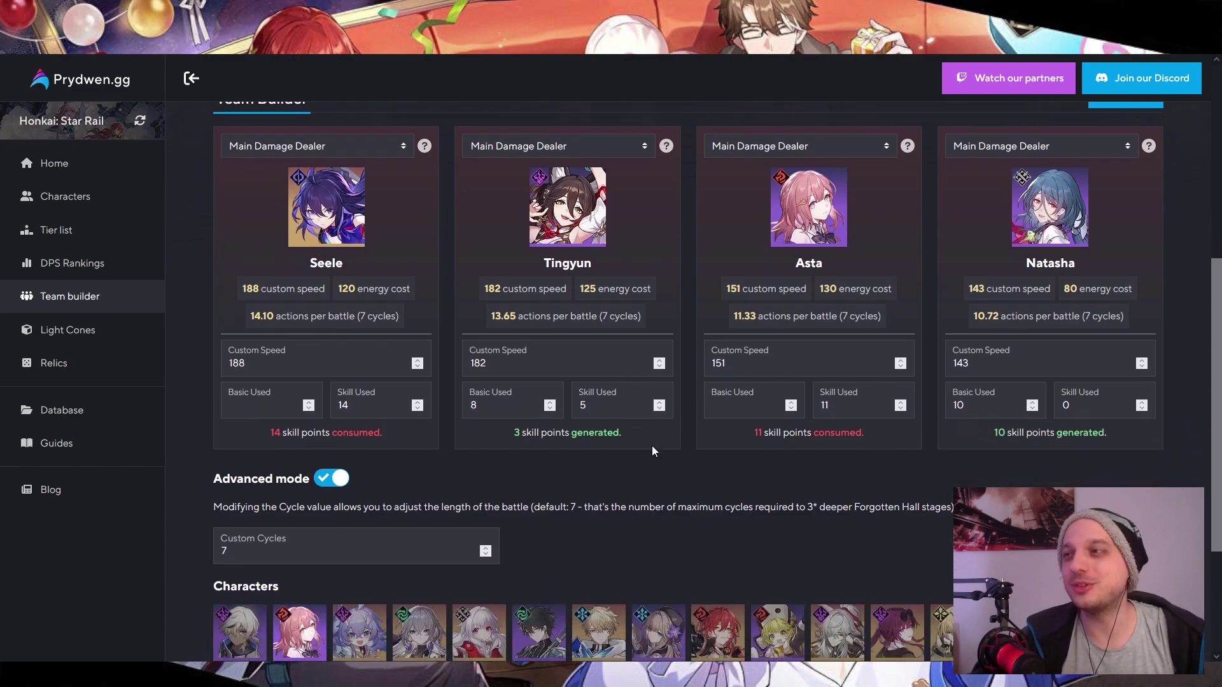
pyautogui.scroll(2, 675, 458)
pyautogui.scroll(-1, 655, 239)
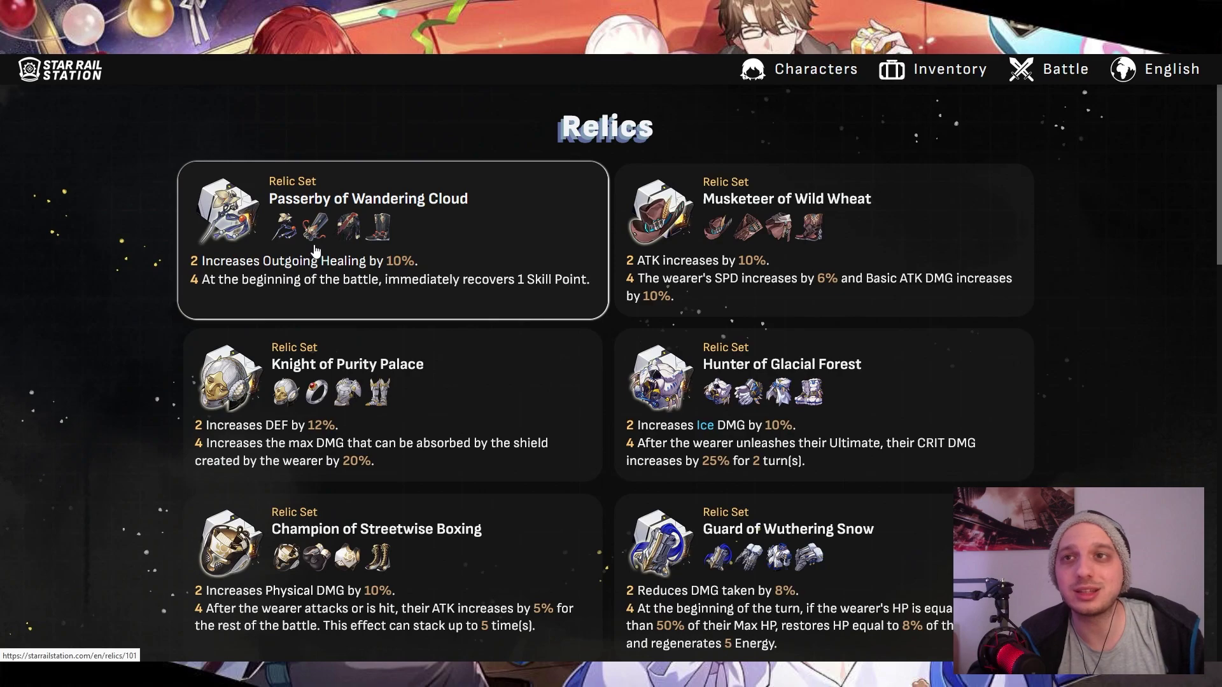
# Examine the Passerby of Wandering Cloud set bonuses on Star Rail Station and return to the Prydwen.gg team builder
pyautogui.click(318, 261)
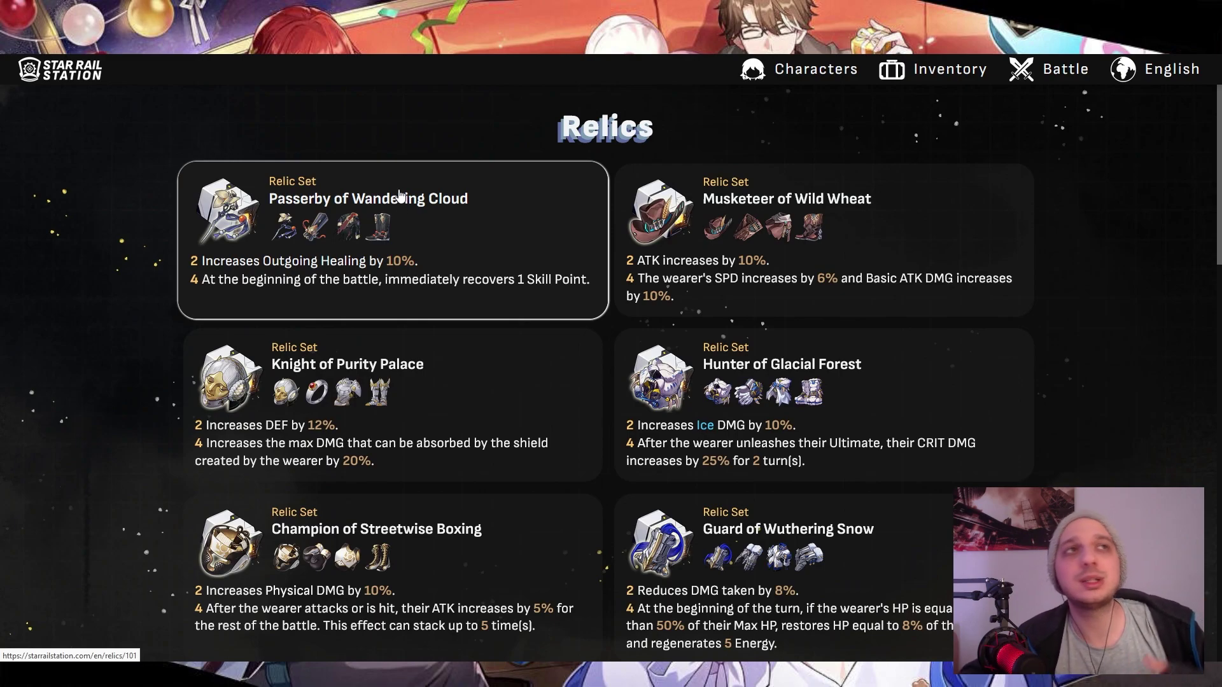
pyautogui.hotkey('ctrl', 'Tab')
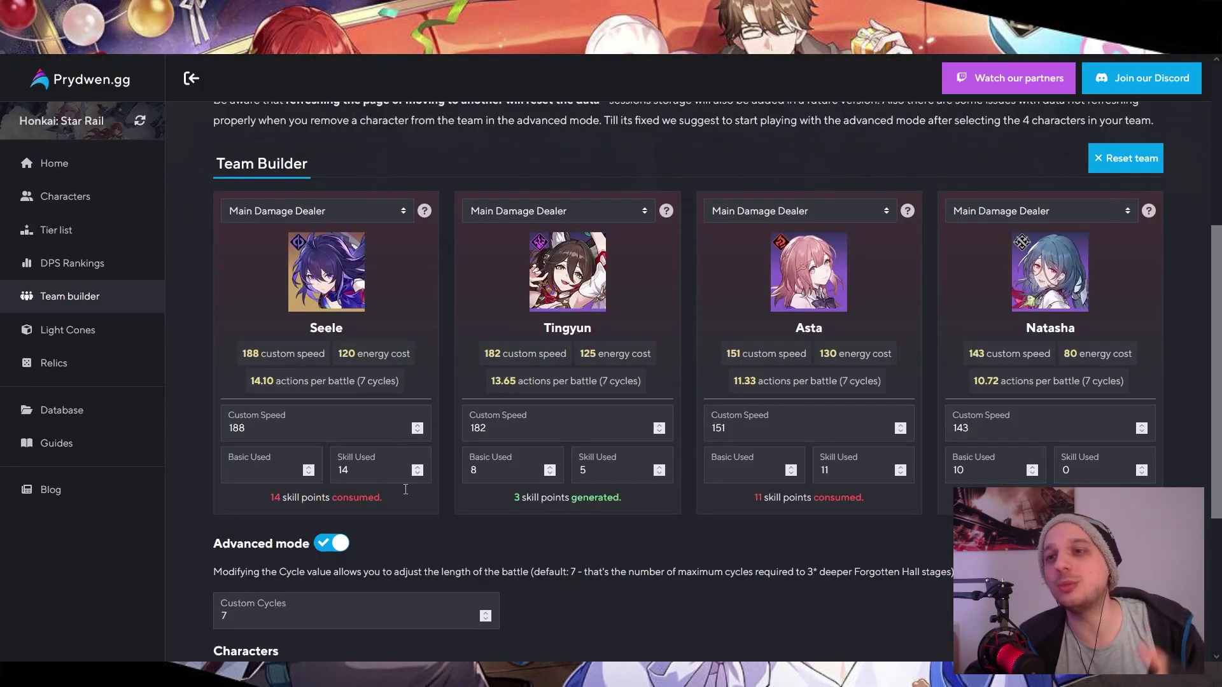